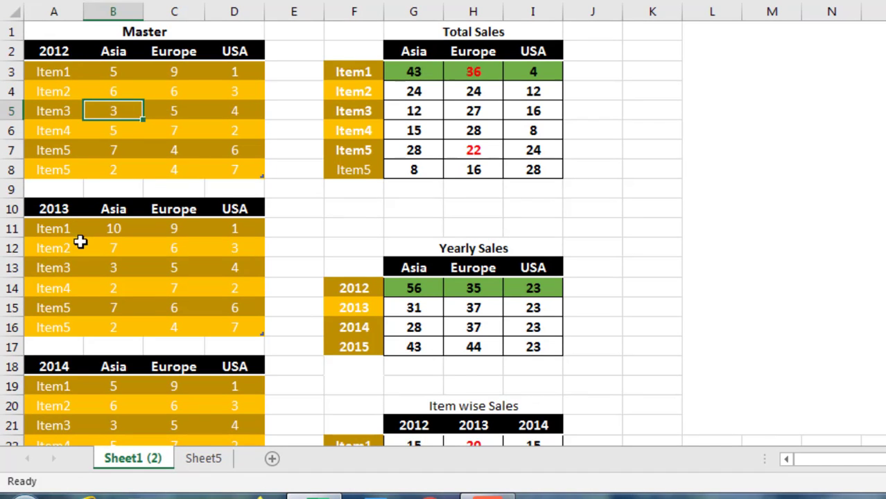
Review the yearly master tables and examine the formula behind Item1's Asia figure in the Total Sales table.
scroll(80, 242, "down", 4)
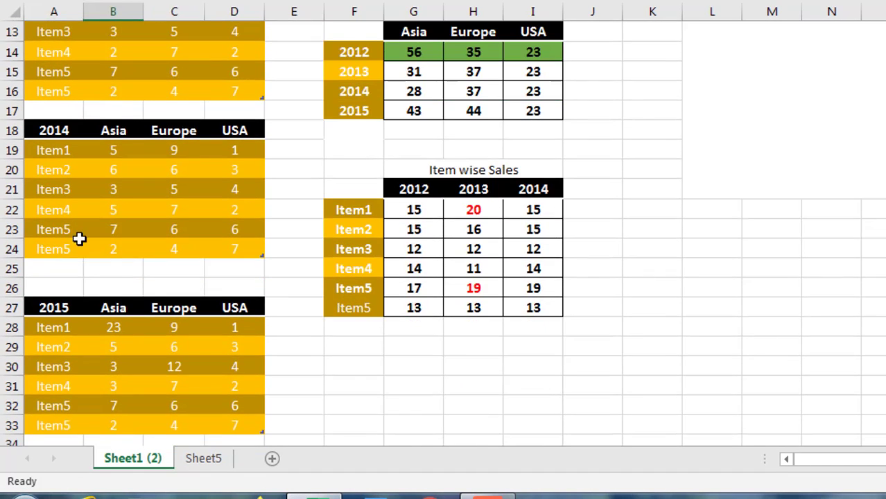
scroll(80, 241, "up", 3)
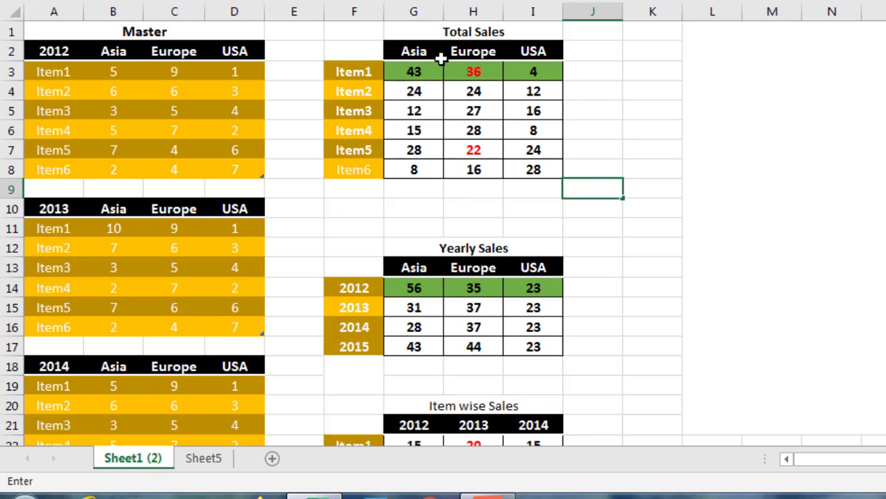
left_click(421, 76)
double_click(422, 76)
scroll(202, 173, "down", 3)
scroll(203, 184, "down", 3)
scroll(198, 222, "up", 6)
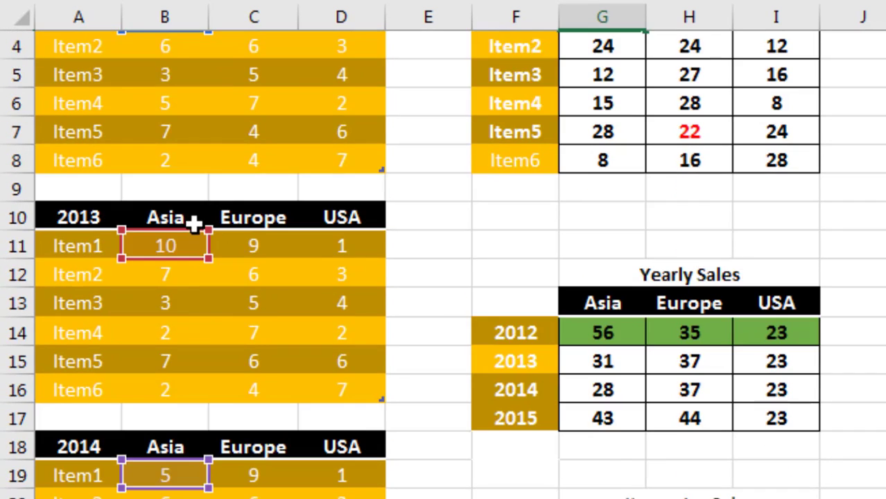
key("Return")
Examine the formulas behind the 2012 and 2013 Asia figures in Yearly Sales, and look over the Item wise Sales table.
double_click(610, 420)
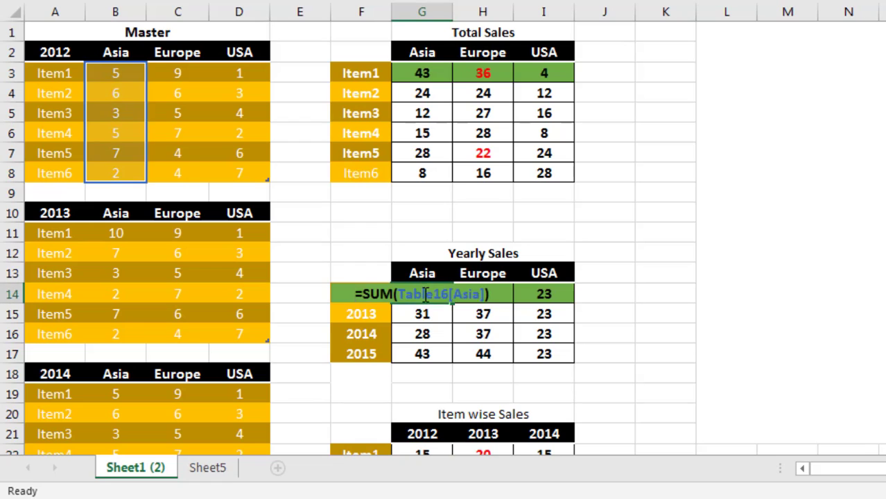
left_click(421, 332)
double_click(421, 316)
key("Return")
scroll(445, 372, "down", 1)
scroll(576, 240, "up", 1)
scroll(518, 202, "down", 4)
scroll(510, 228, "up", 4)
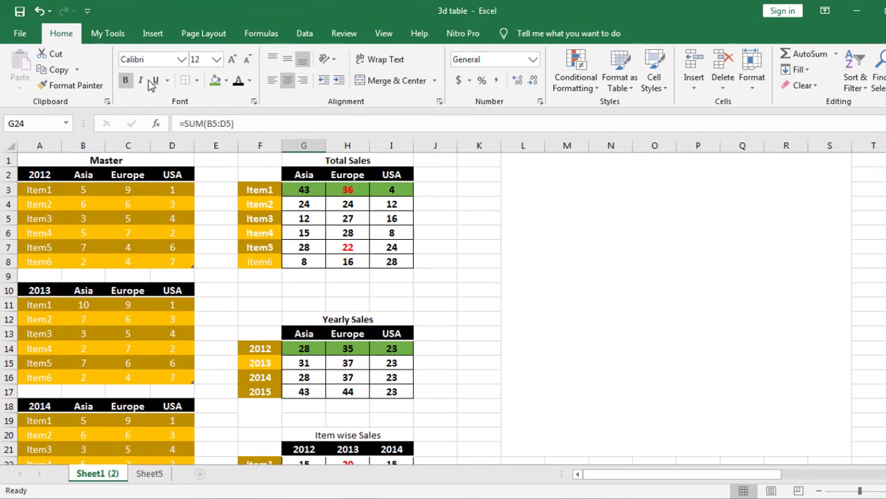
Find the Camera tool in the custom ribbon tab and among the Commands Not in the Ribbon in the ribbon customization options.
left_click(111, 33)
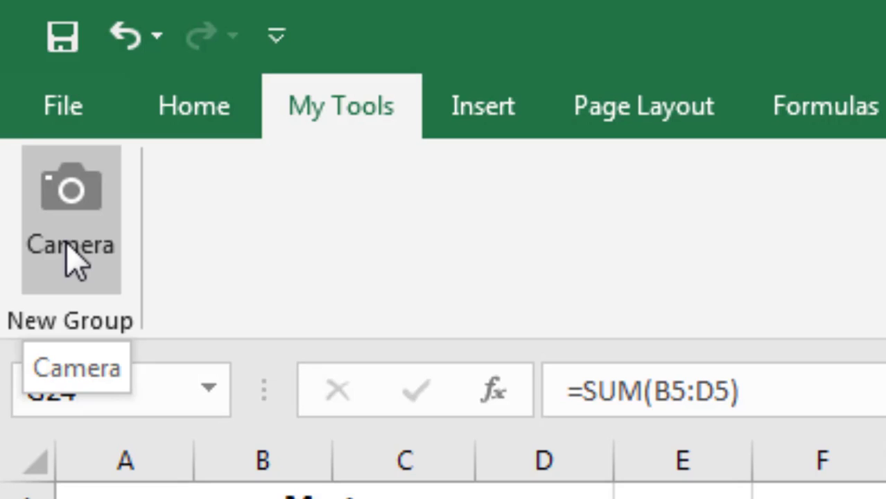
left_click(588, 109)
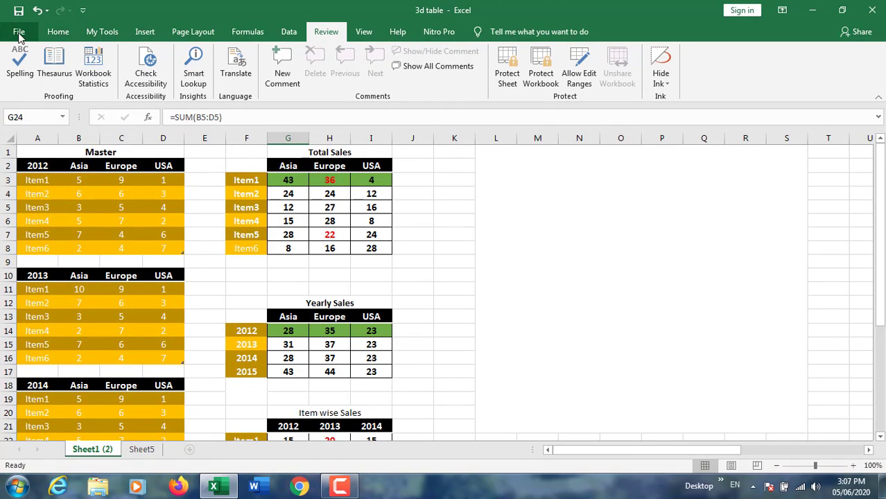
left_click(19, 32)
left_click(42, 451)
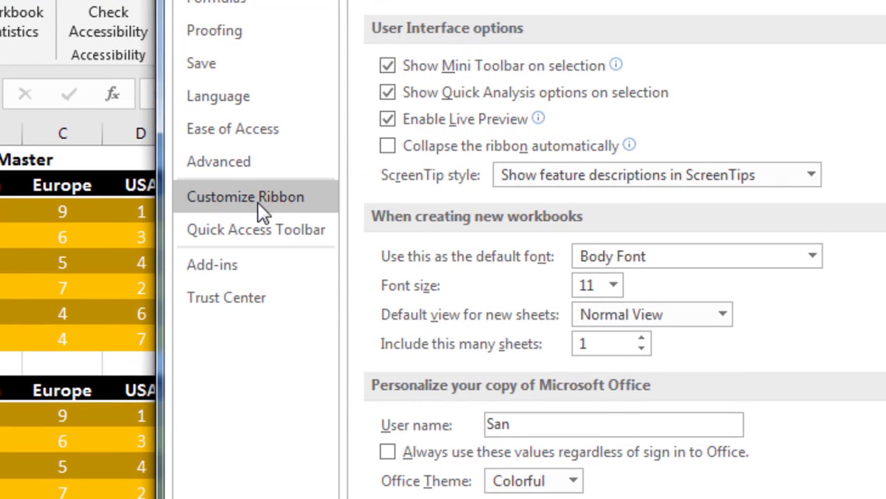
left_click(258, 203)
left_click(669, 49)
left_click(607, 95)
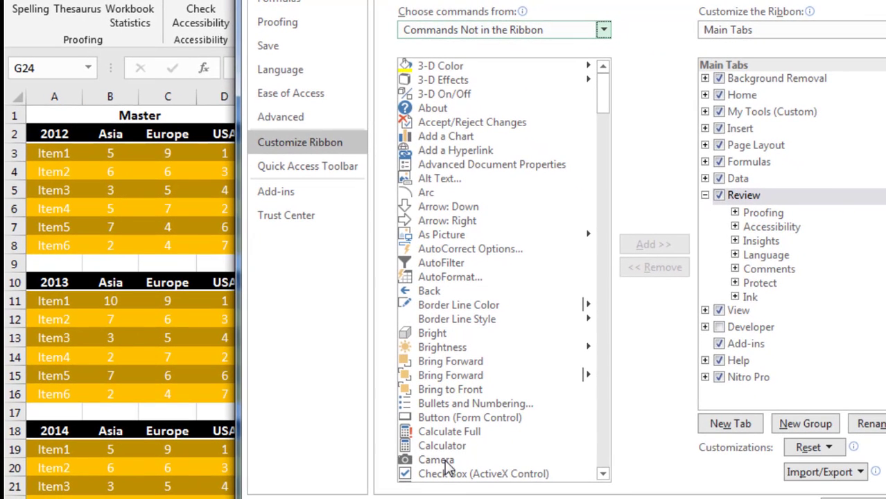
left_click(444, 461)
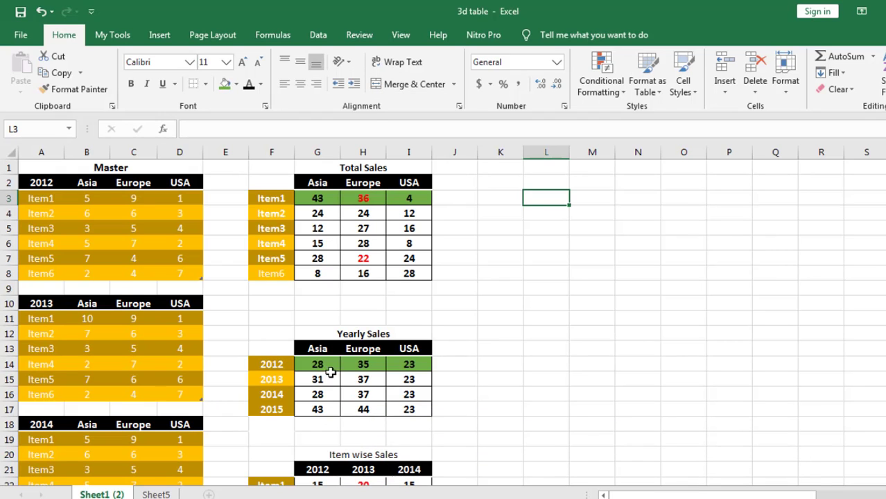
Capture the Total Sales table (F1:I8) with the Camera tool and place the linked picture over columns M to P, starting at row 2.
left_click_drag(271, 167, 381, 279)
left_click(113, 34)
left_click(28, 82)
mouse_move(583, 185)
left_mouse_down()
mouse_move(655, 248)
mouse_move(772, 303)
mouse_move(751, 296)
left_mouse_up()
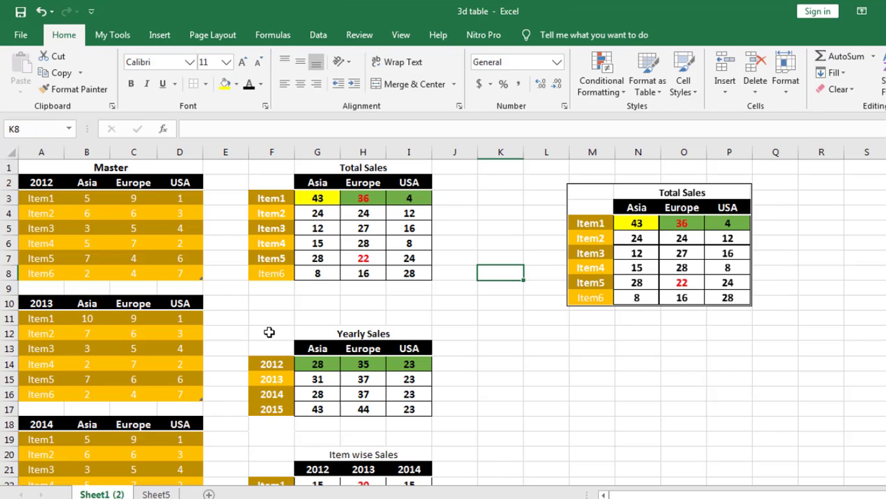
Capture the Yearly Sales table (F12:I17) with the Camera tool and place the linked picture below the Total Sales picture.
left_click_drag(269, 332, 416, 409)
left_click(122, 38)
left_click(22, 69)
left_click(589, 349)
Capture the Item wise Sales table with its headings using the Camera tool and place the linked picture beside that table.
scroll(561, 366, "down", 2)
scroll(540, 370, "down", 1)
left_click_drag(281, 324, 420, 425)
left_click(107, 39)
left_click(23, 66)
left_click(598, 350)
Apply a Parallel 3-D rotation effect to the Total Sales picture so that it stands upright and slopes down to the right.
scroll(597, 350, "up", 3)
left_click(639, 224)
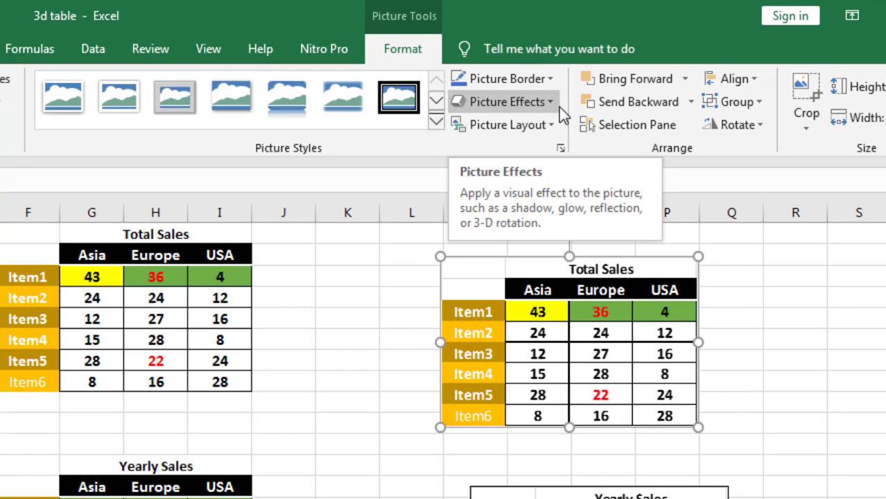
left_click(558, 107)
mouse_move(560, 400)
left_click(631, 289)
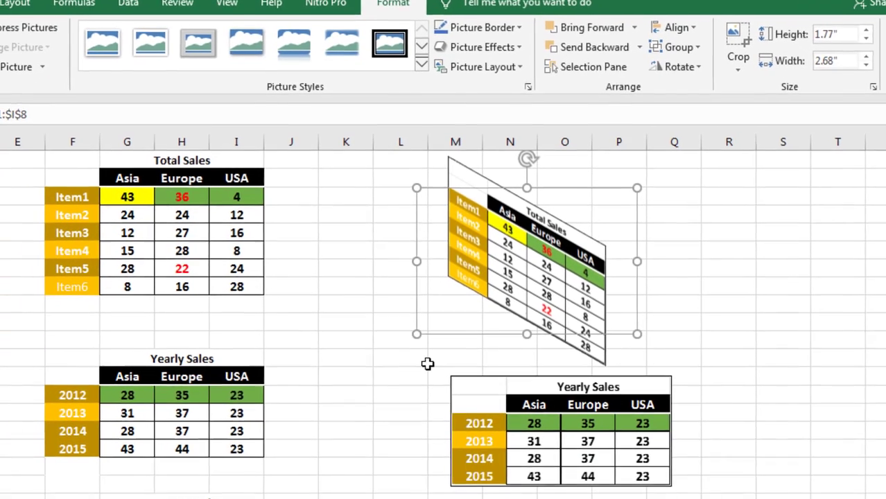
left_click(428, 364)
Apply a Parallel 3-D rotation effect to the Yearly Sales picture so that it lies flat like a floor panel.
left_click(491, 380)
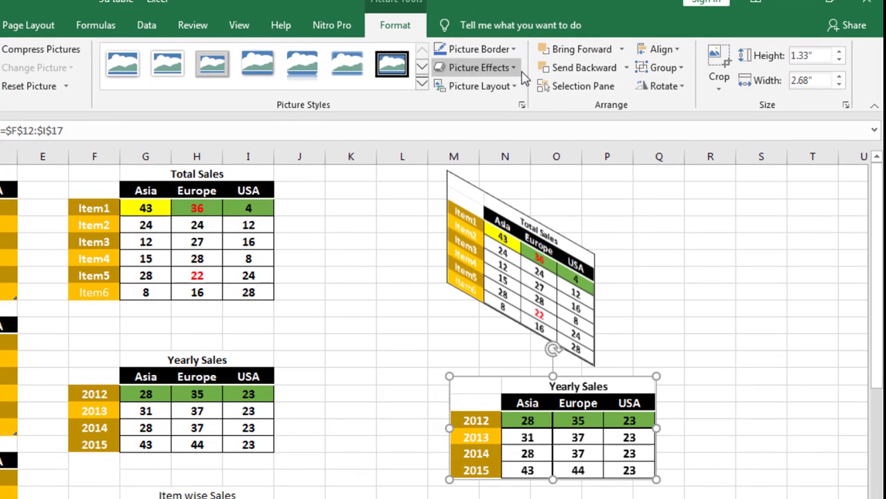
left_click(512, 52)
mouse_move(498, 311)
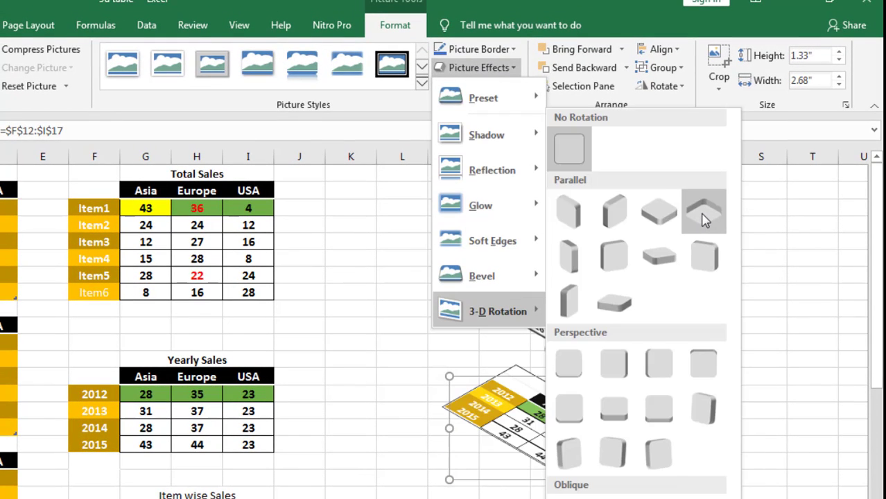